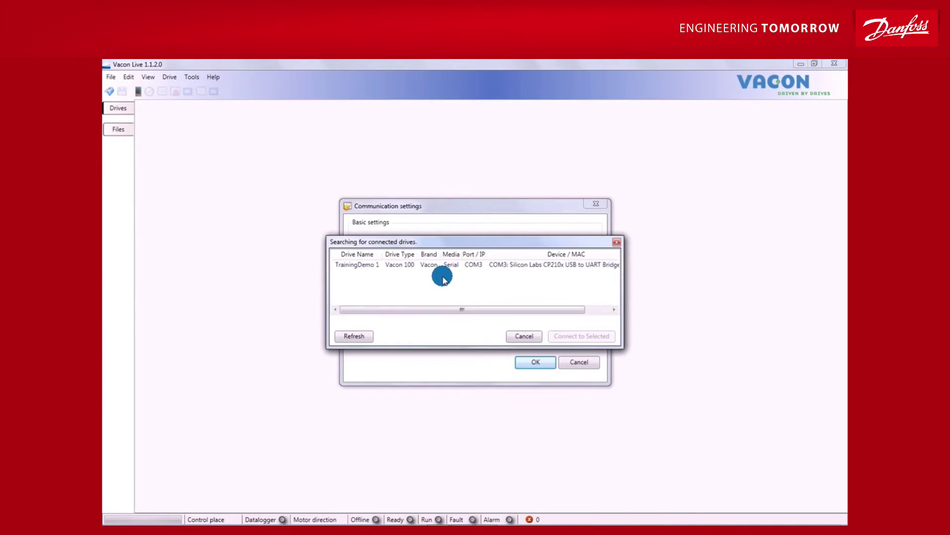
Step: Connect to the TrainingDemo 1 drive on COM3 and open its Drive Customizer
left_click(455, 265)
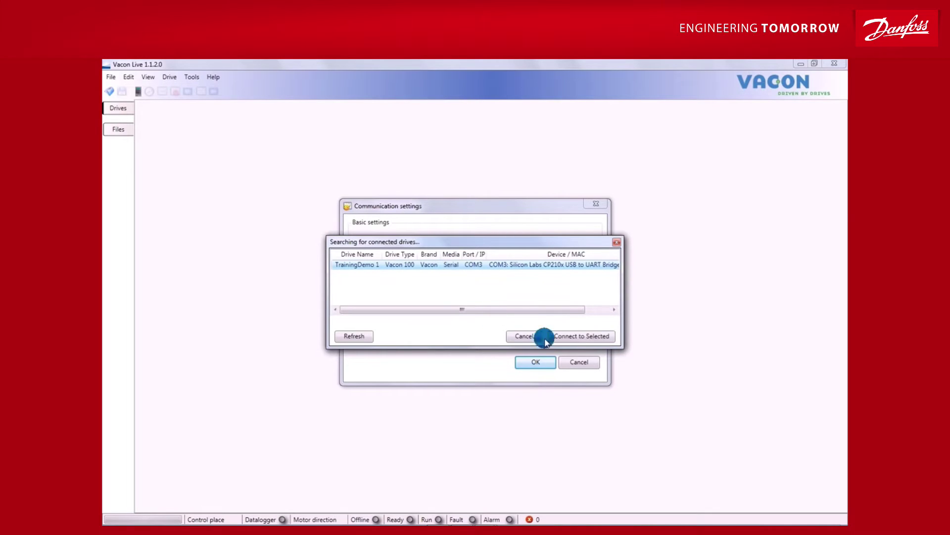
left_click(576, 337)
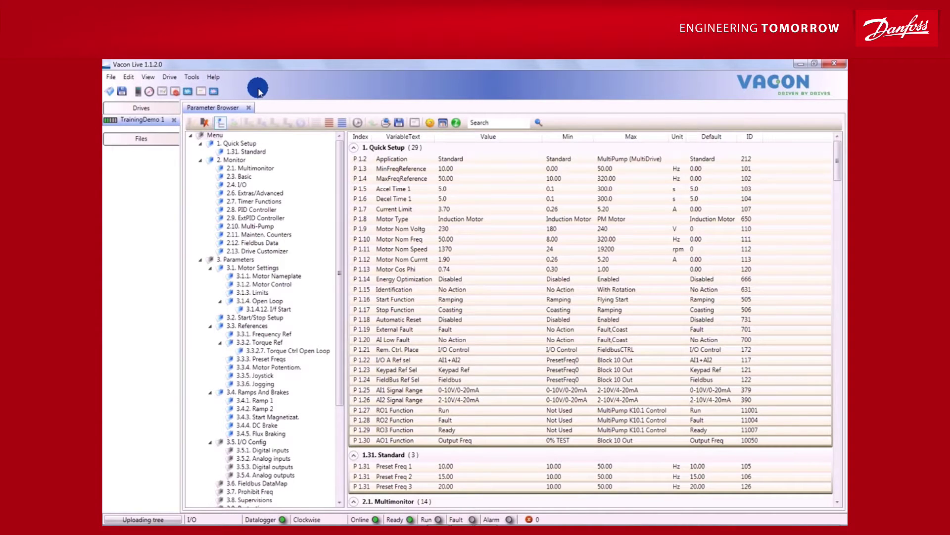
left_click_drag(328, 187, 331, 426)
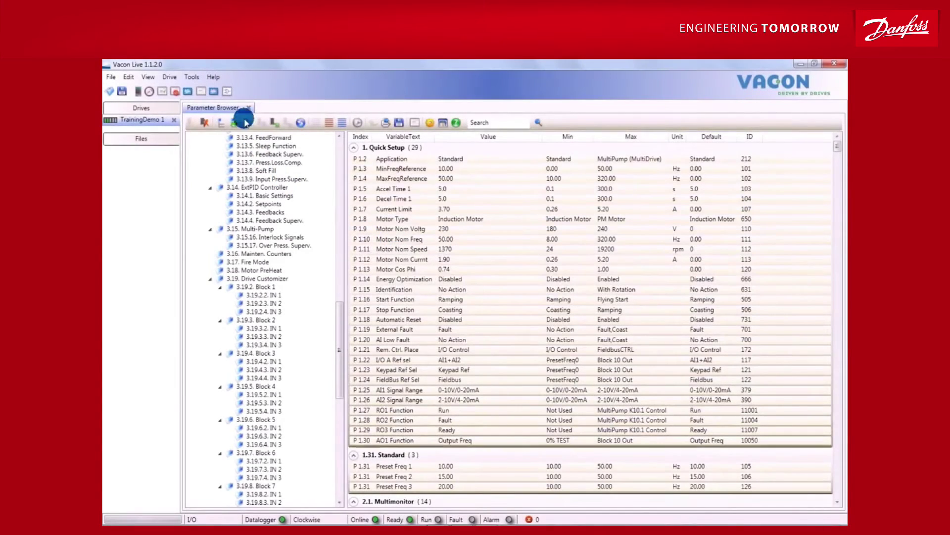
left_click(228, 92)
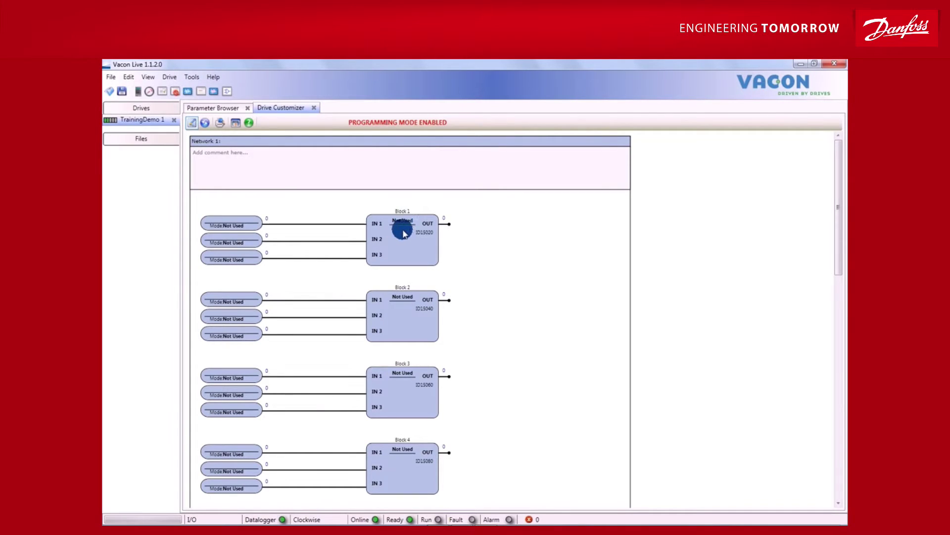
Step: Set the function of Block 1 to GT
left_click(406, 223)
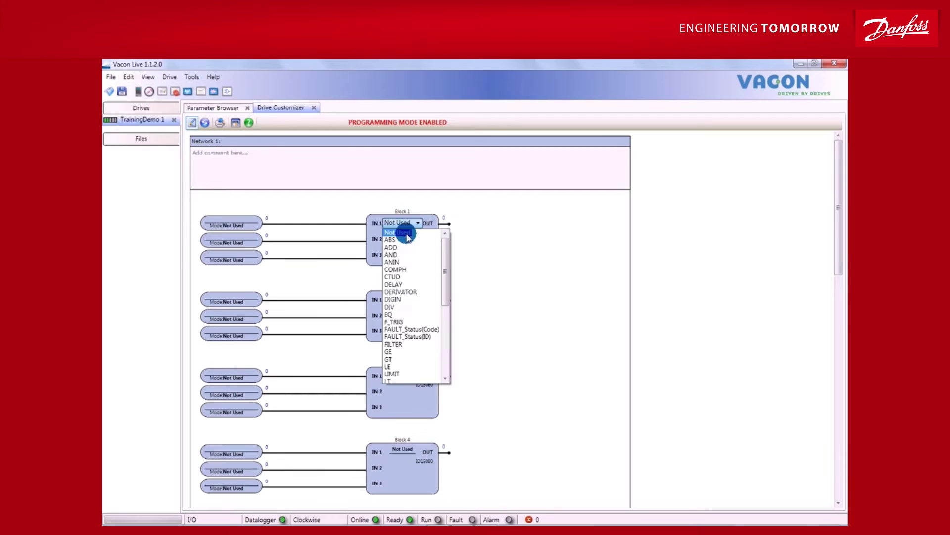
scroll(399, 285, "down", 1)
scroll(400, 302, "down", 1)
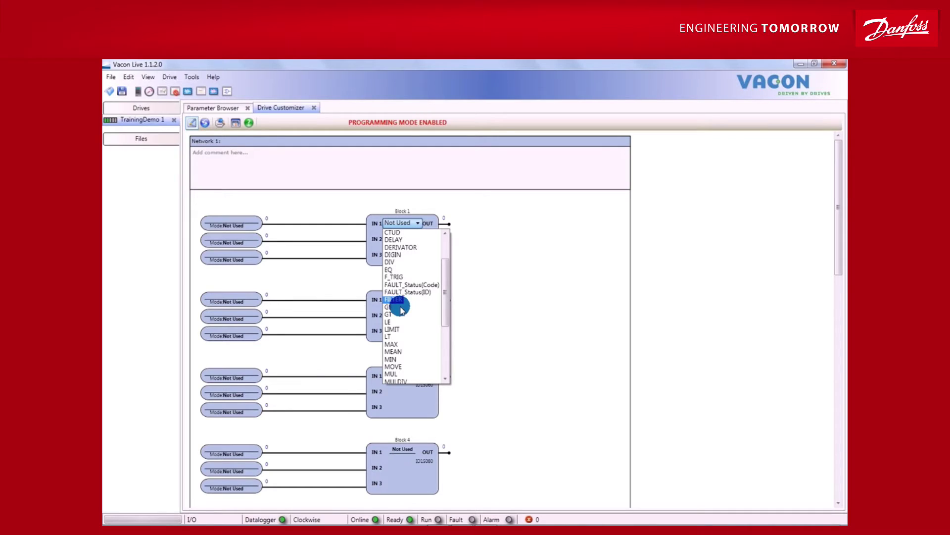
scroll(400, 310, "down", 1)
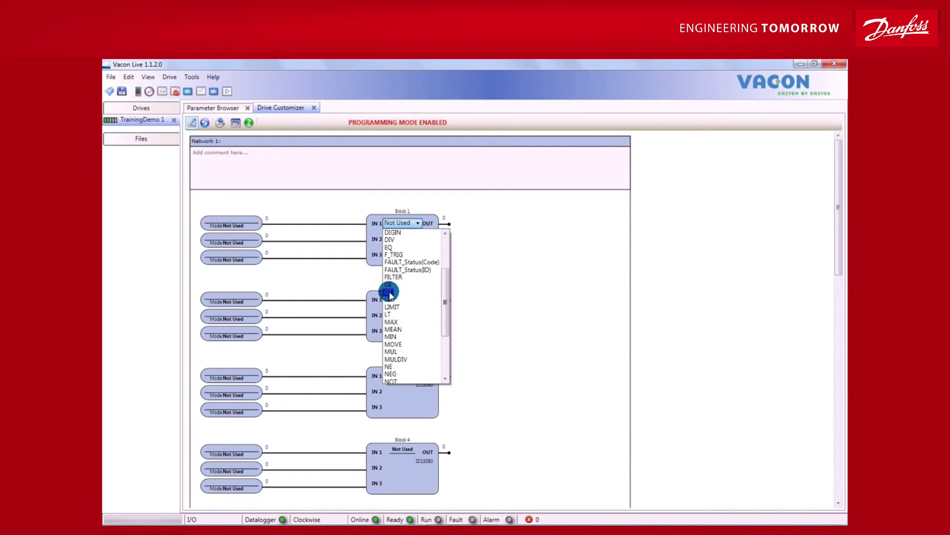
left_click(390, 293)
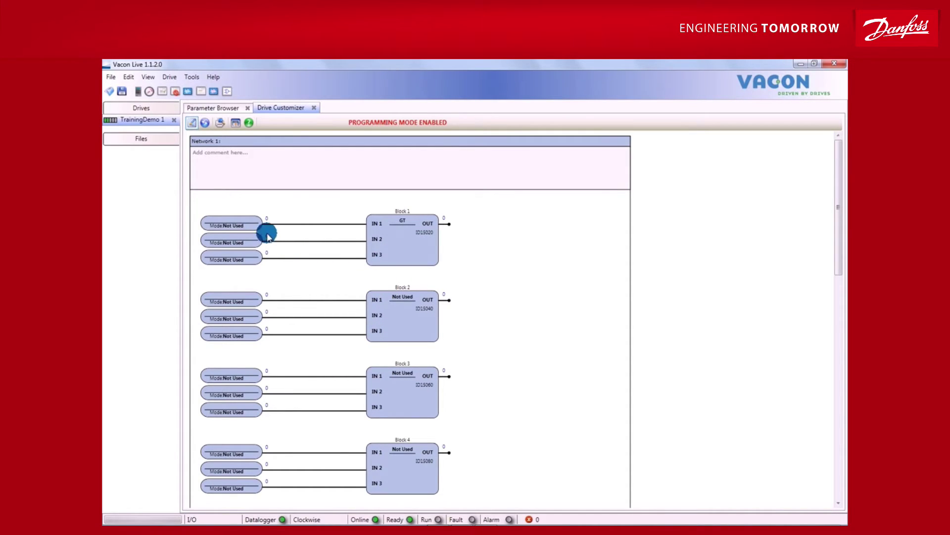
Step: Set the mode of Block 1's IN 1 input to ID Number
left_click(237, 226)
left_click(241, 228)
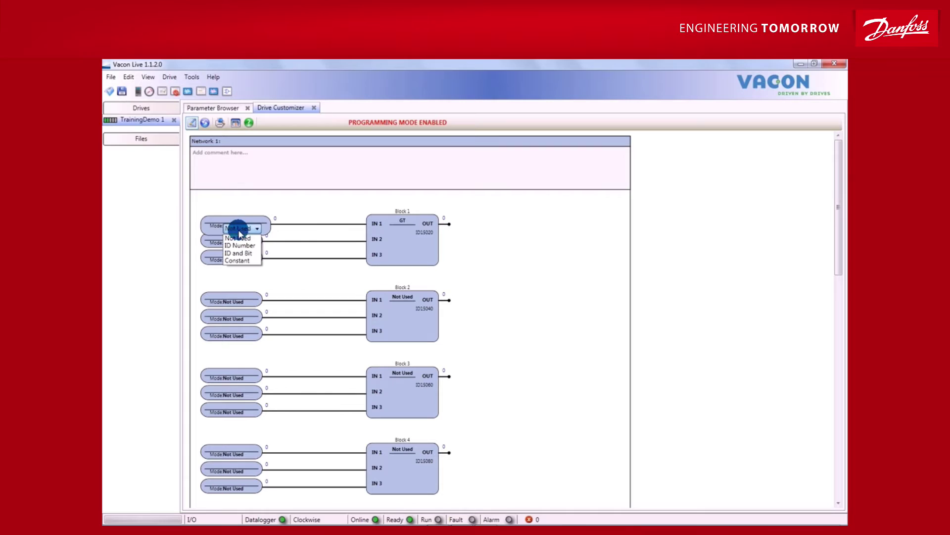
left_click(239, 245)
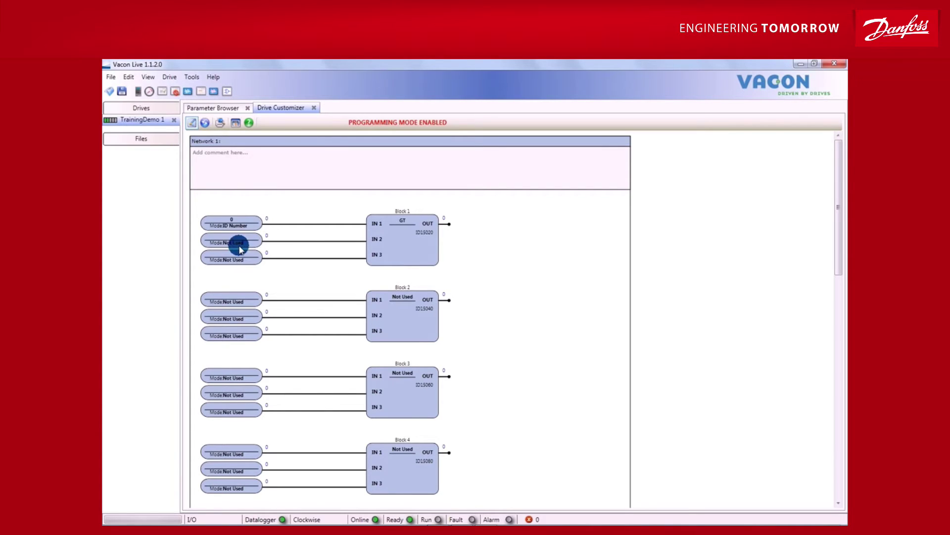
Step: Assign the signal 2.4. I/O / Analog Input 1 - ID 59 to IN 1 of Block 1
left_click(232, 220)
left_click(233, 222)
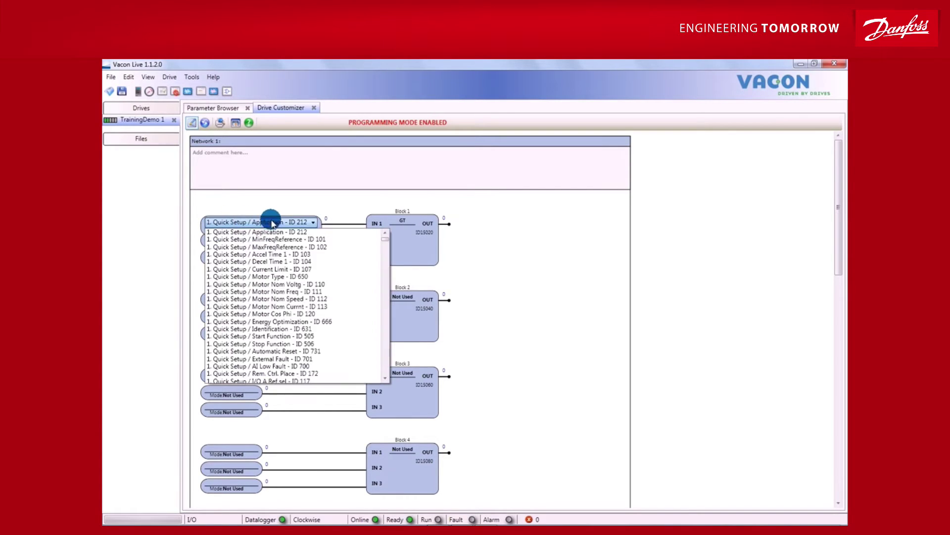
scroll(315, 281, "down", 3)
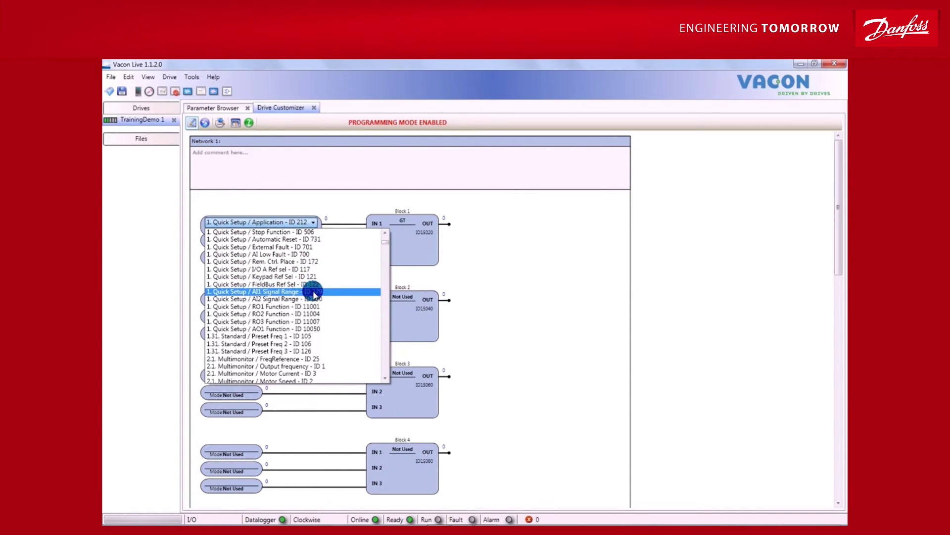
scroll(314, 289, "down", 4)
scroll(314, 296, "down", 2)
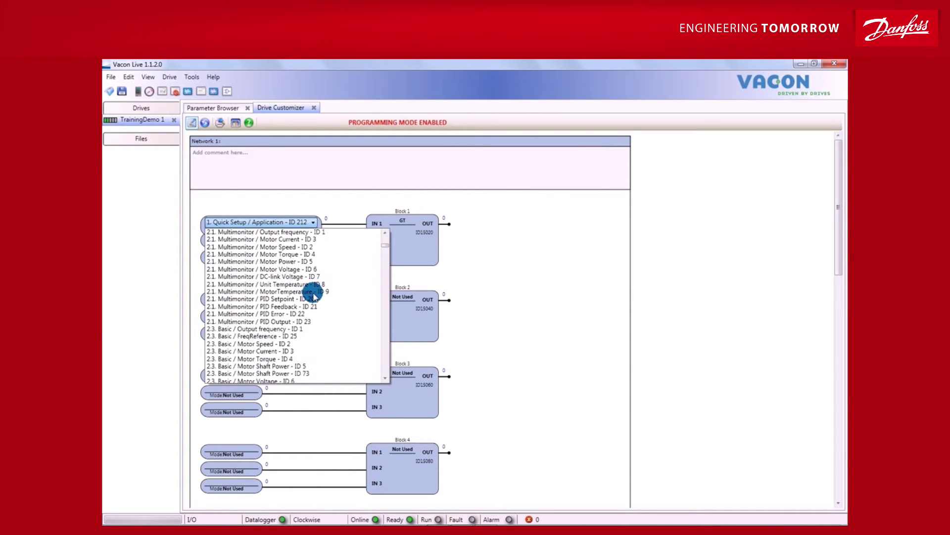
scroll(313, 296, "down", 2)
scroll(313, 297, "down", 5)
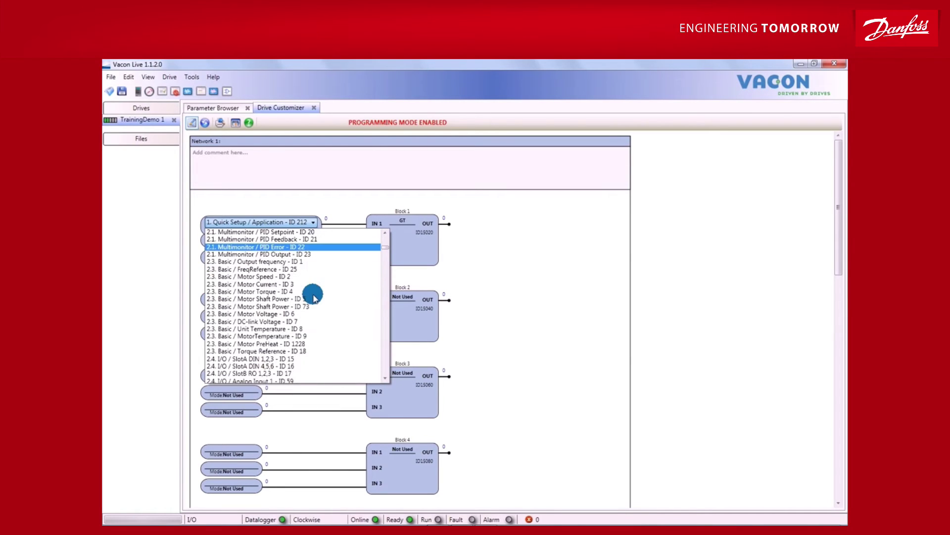
scroll(314, 297, "down", 5)
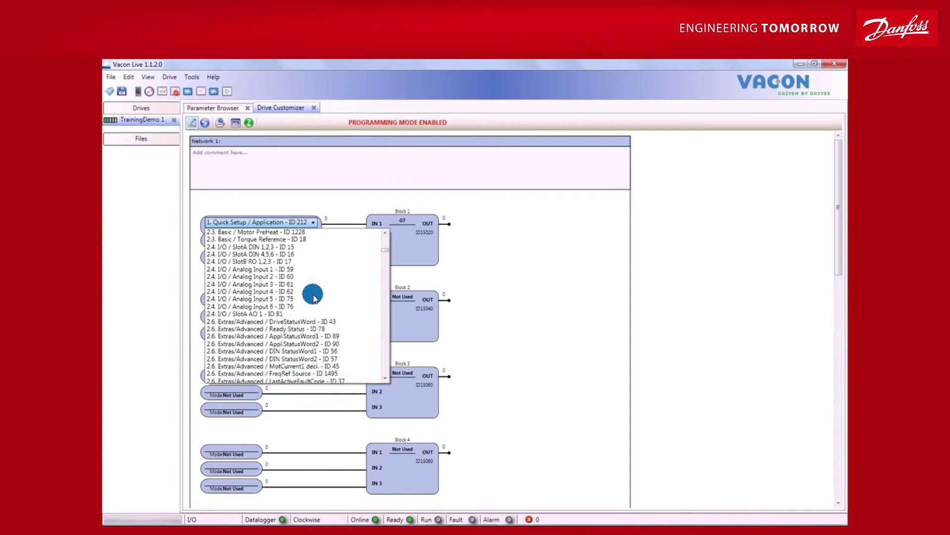
scroll(314, 297, "down", 4)
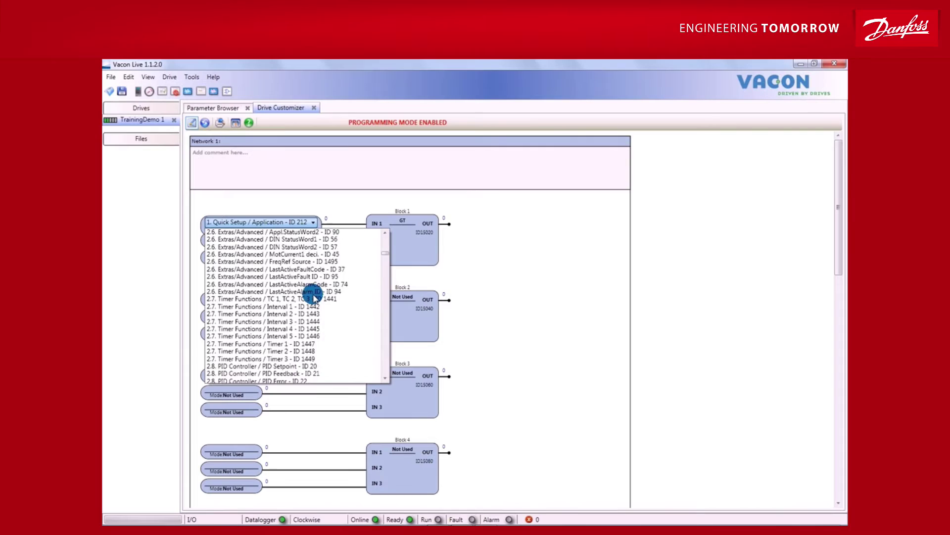
scroll(314, 297, "up", 6)
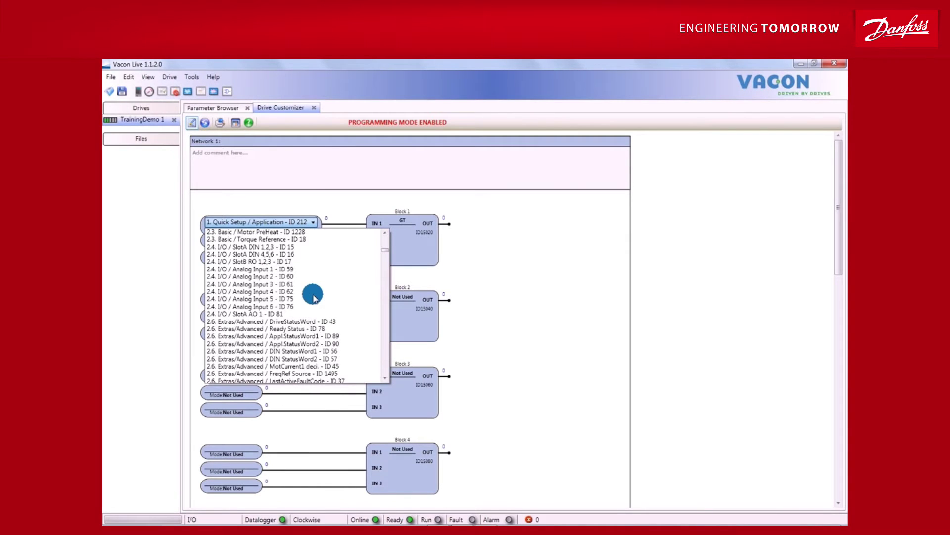
left_click(296, 269)
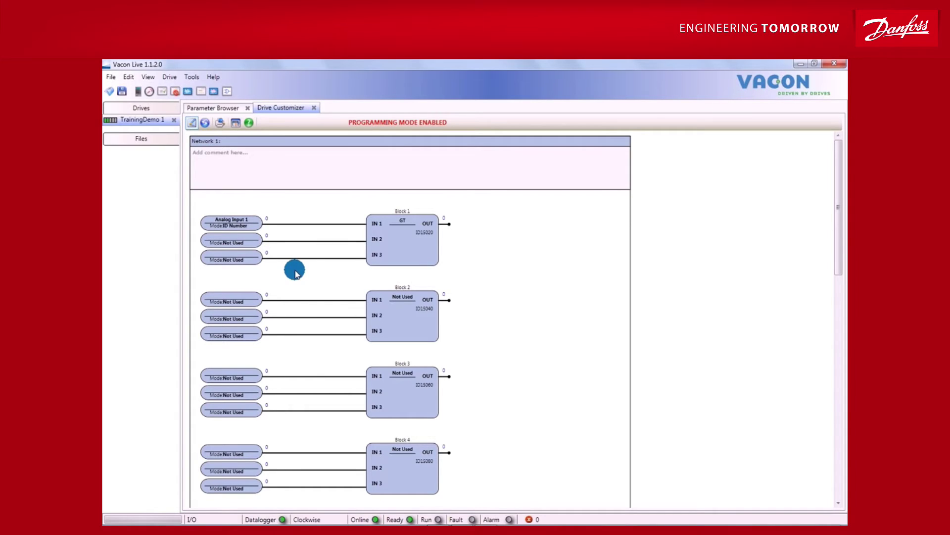
Step: Set Block 1's IN 2 input to Constant mode with a value of 1000
left_click(239, 248)
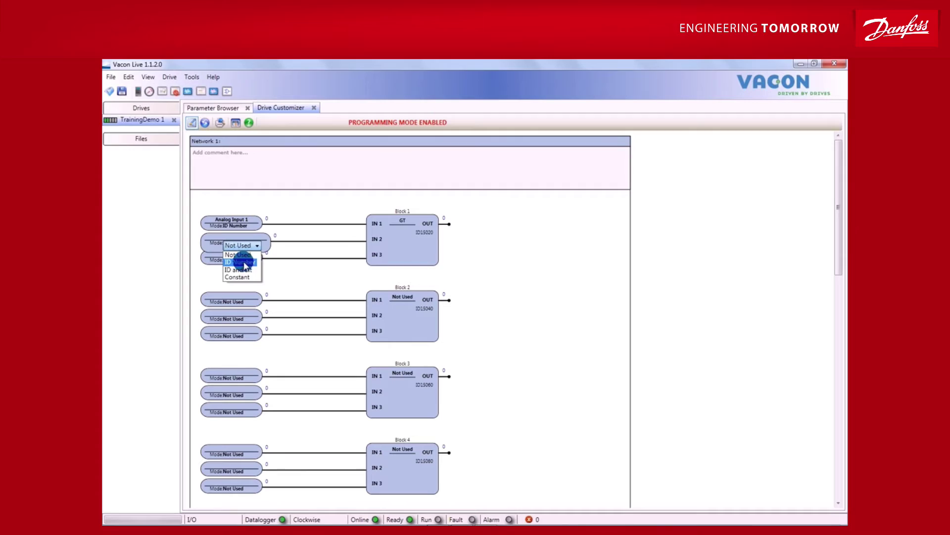
left_click(246, 277)
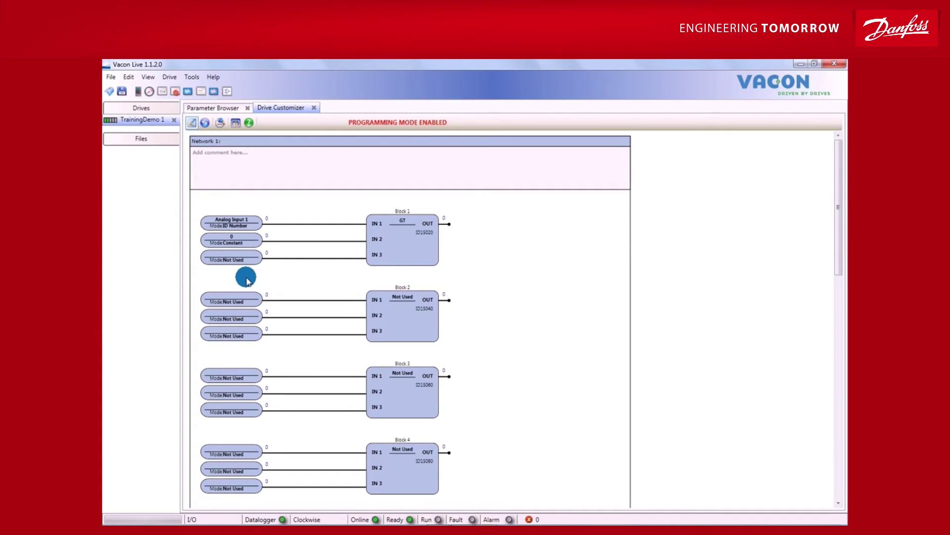
left_click(233, 239)
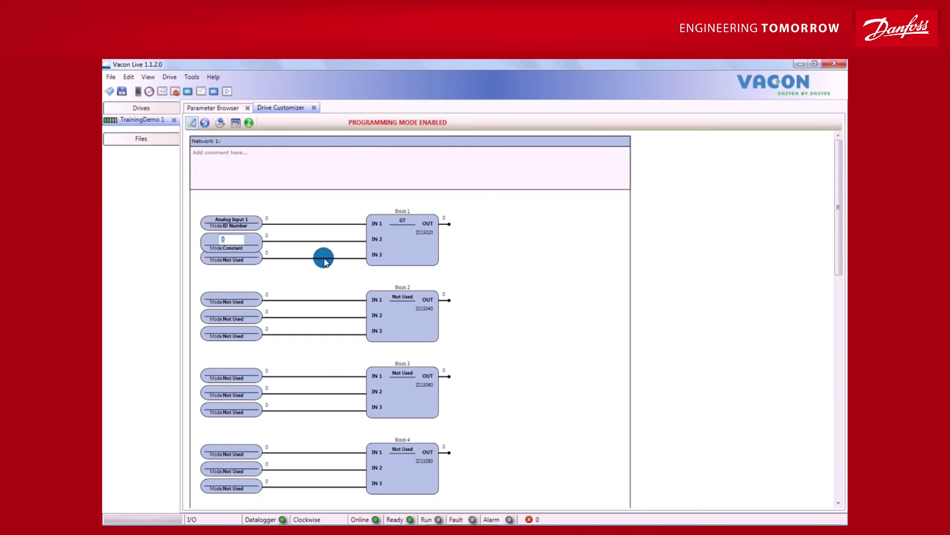
type("1000")
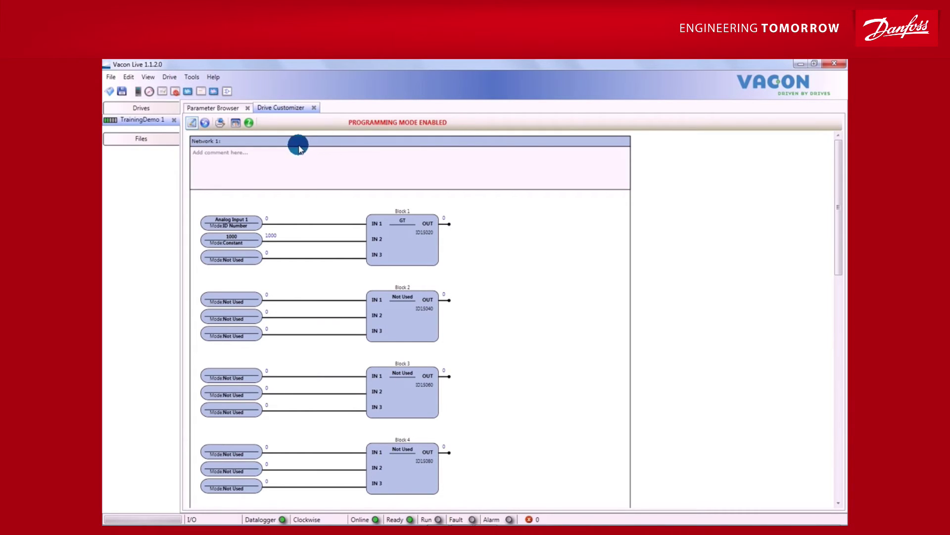
Step: Leave programming mode and start the live refresh of the block values
left_click(192, 125)
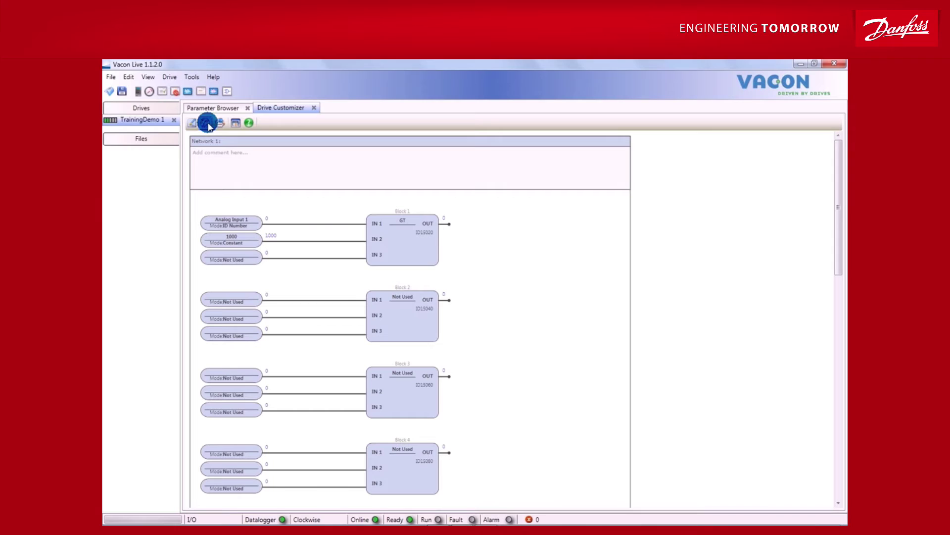
left_click(206, 124)
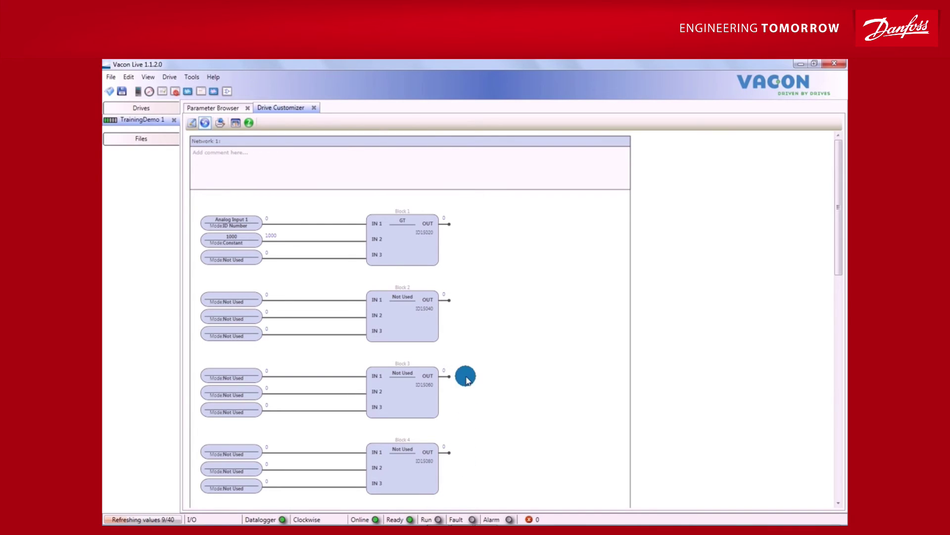
Step: In the digital inputs parameters, assign Ctrl Signal 1 A to slot Block Out with signal number 1
left_click(232, 110)
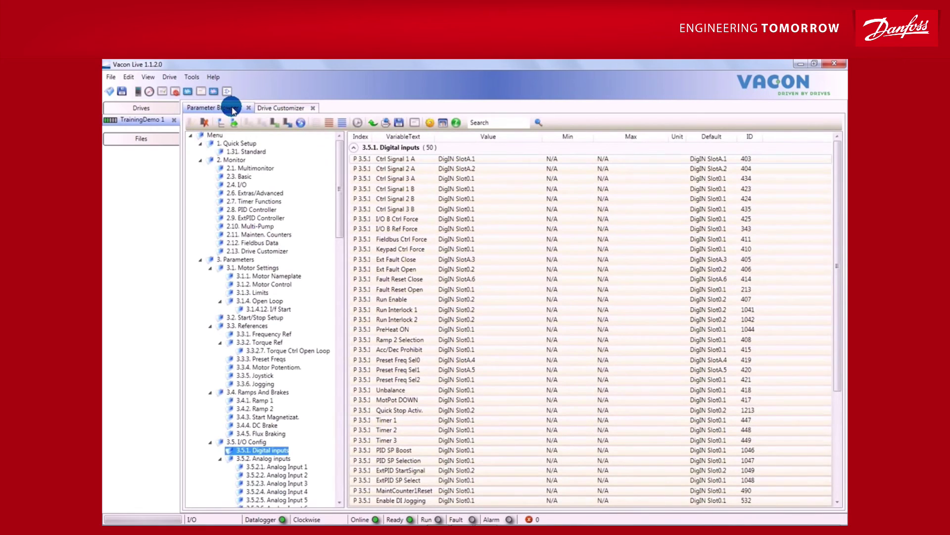
double_click(471, 161)
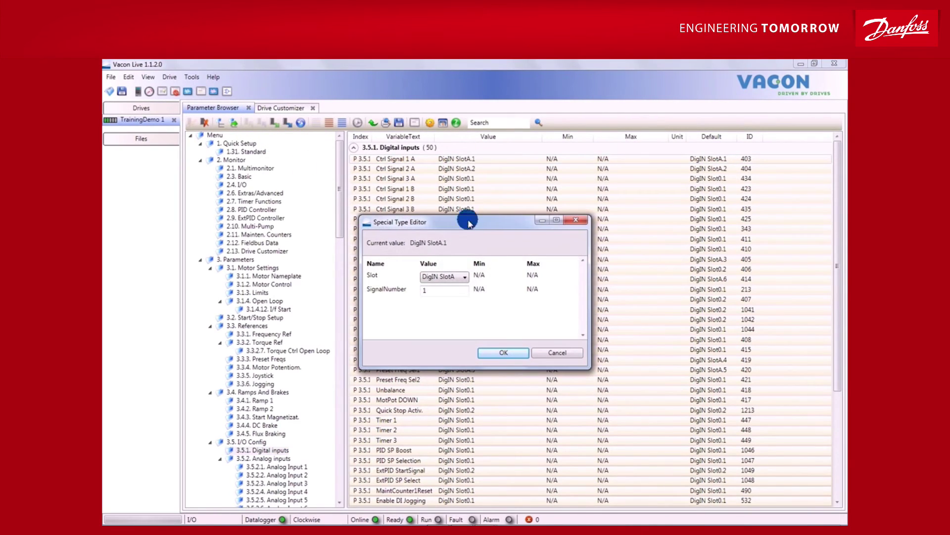
left_click(465, 277)
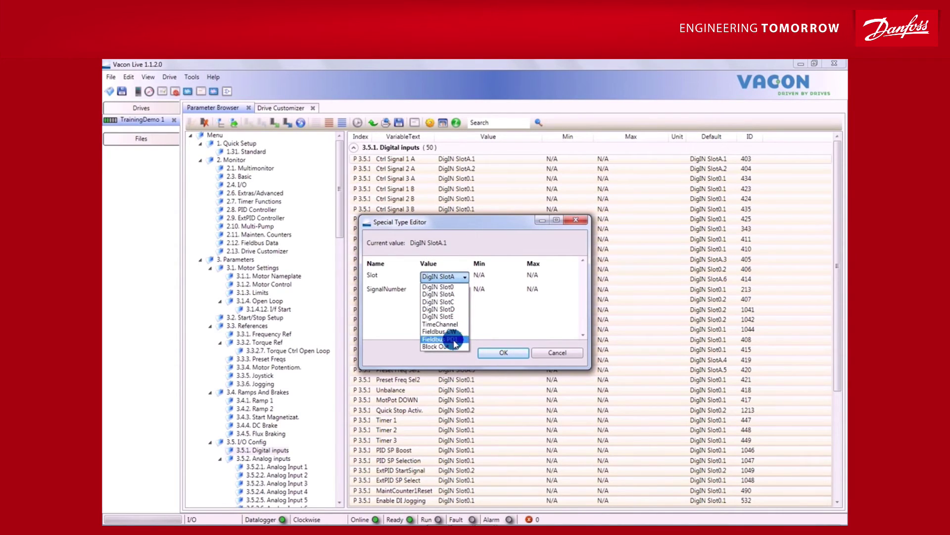
left_click(451, 346)
left_click(438, 292)
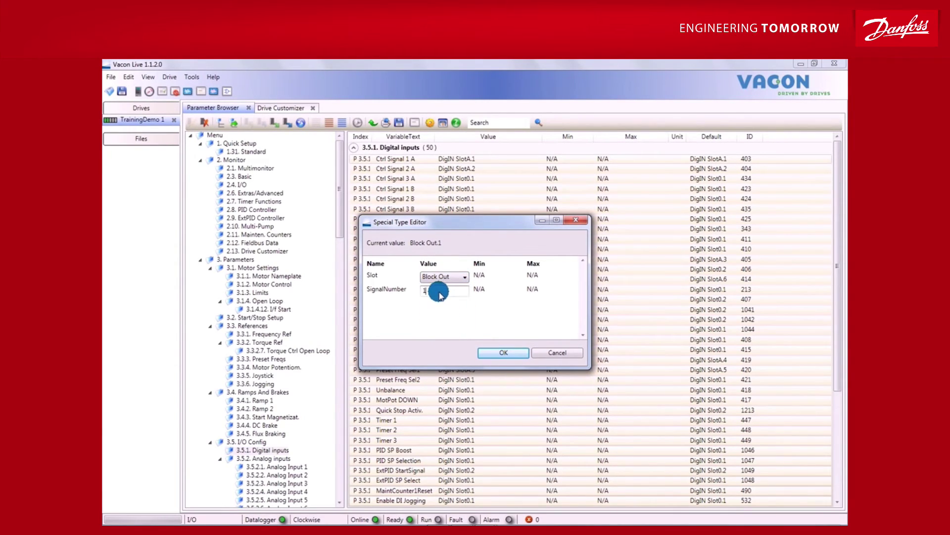
left_click(504, 353)
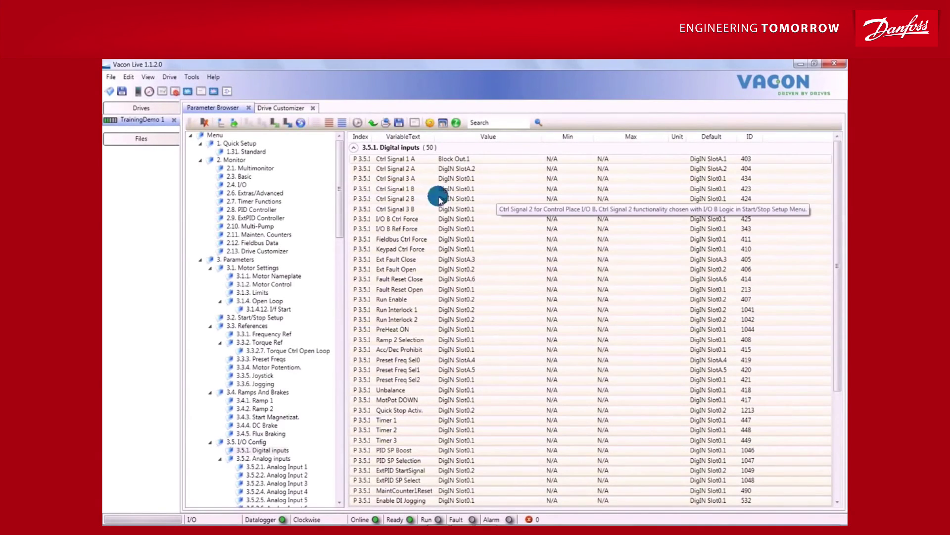
Step: Open a new monitoring graph and add the Analog Input 1 signal (ID 59) to it
left_click(219, 138)
left_click(188, 91)
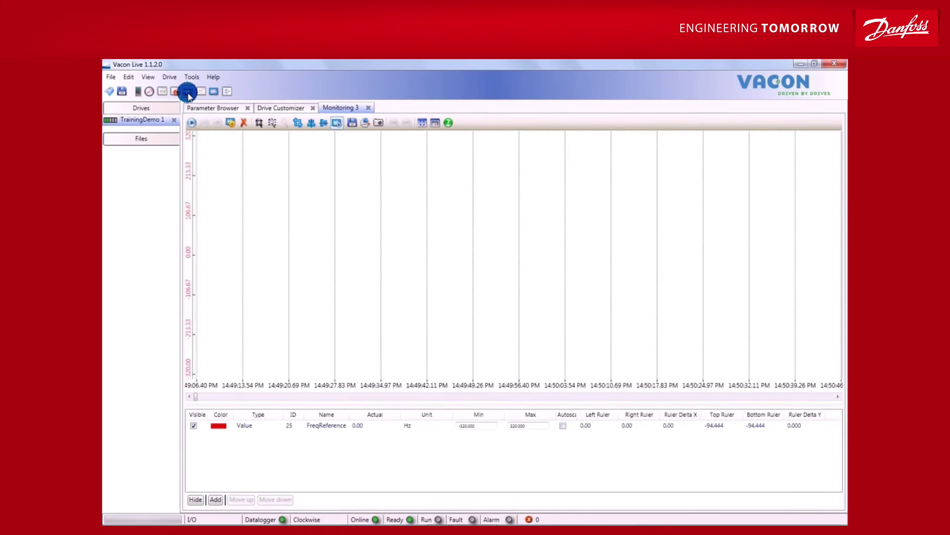
left_click(214, 499)
left_click(327, 500)
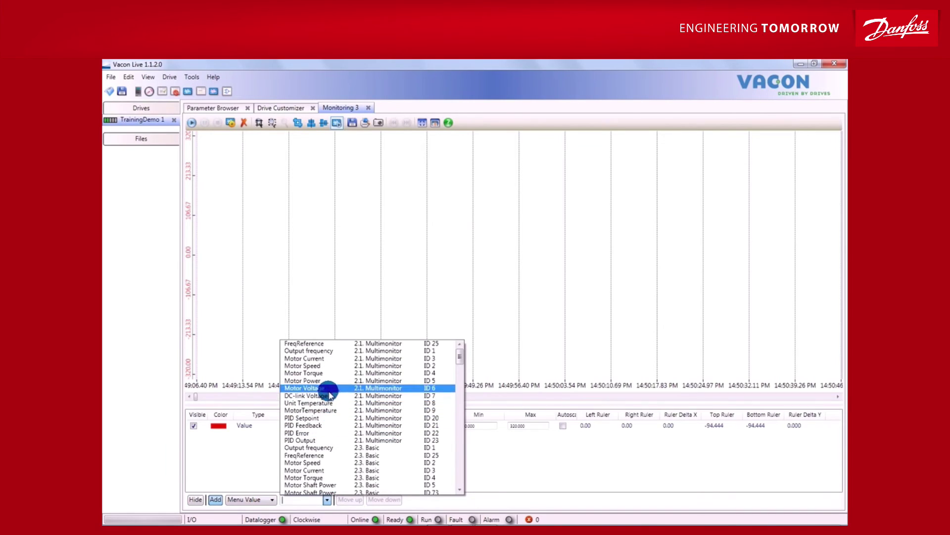
scroll(330, 435, "down", 5)
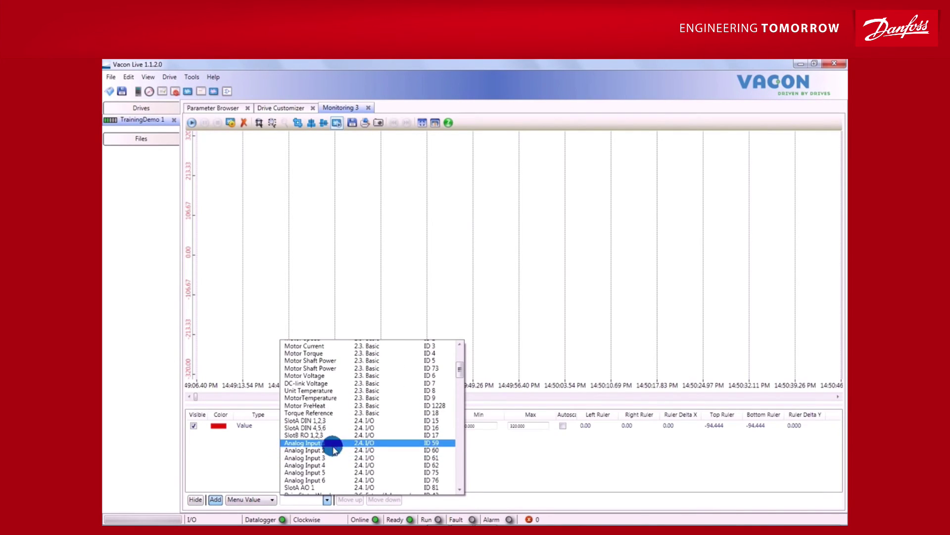
left_click(333, 443)
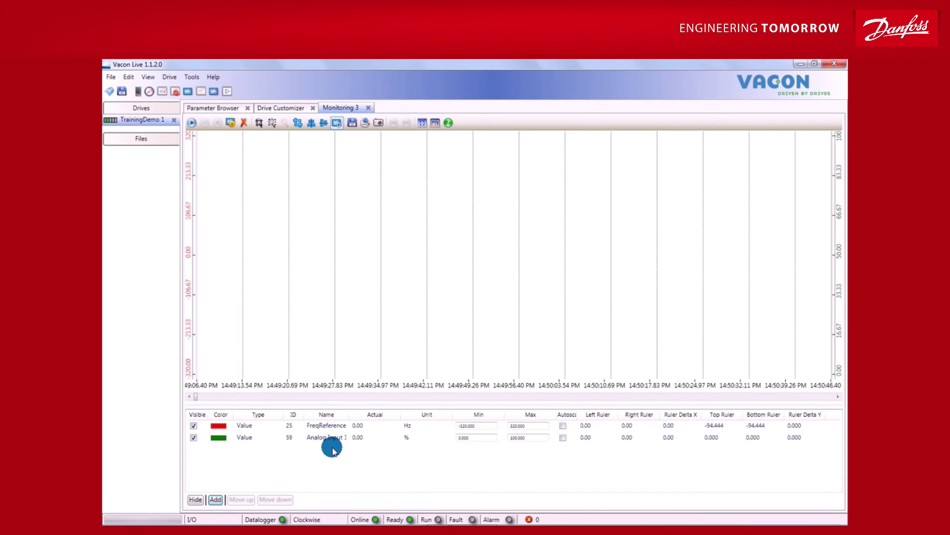
Step: Set the graph scale of FreqReference to a minimum of -55 and a maximum of 55
left_click(468, 426)
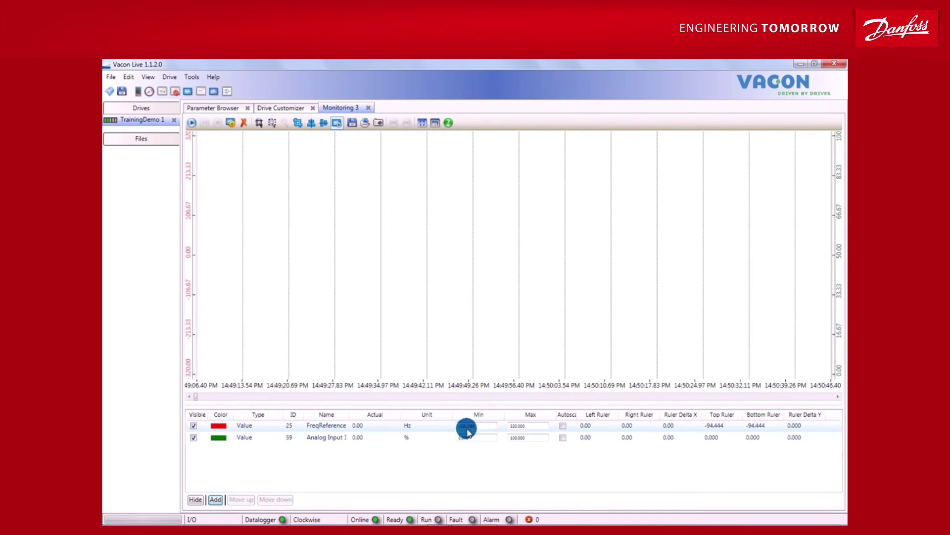
double_click(468, 427)
type("-55")
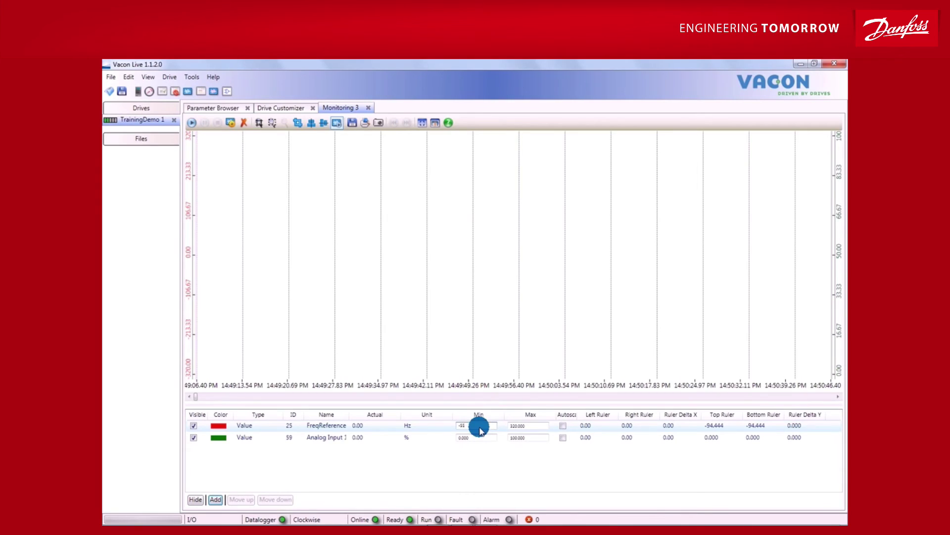
double_click(533, 427)
type("55")
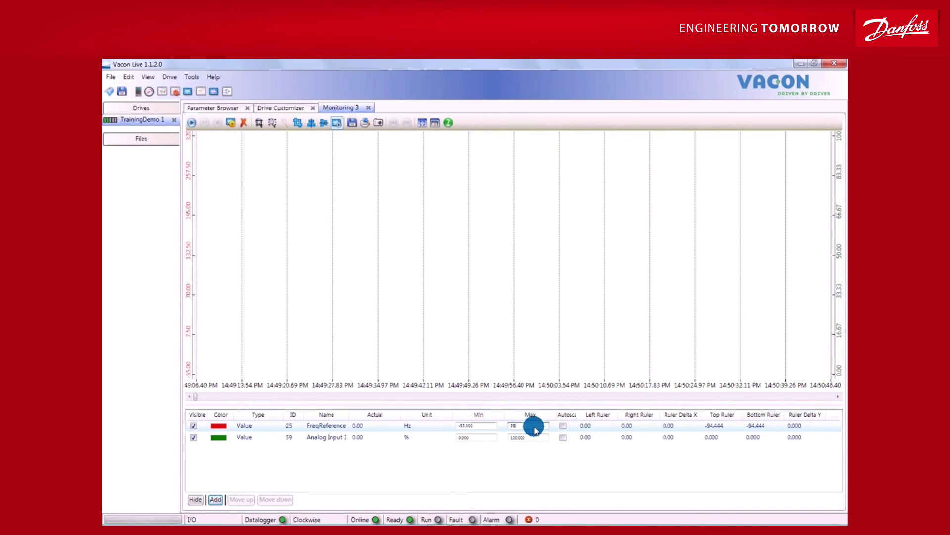
key("Return")
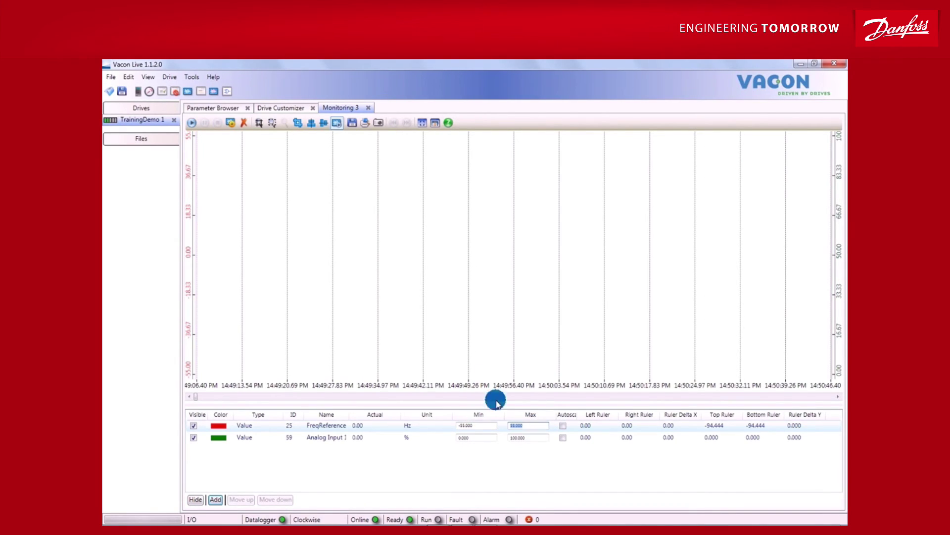
Step: Start monitoring and place the horizontal rulers at about 10.6% on the Analog Input 1 scale
left_click(192, 123)
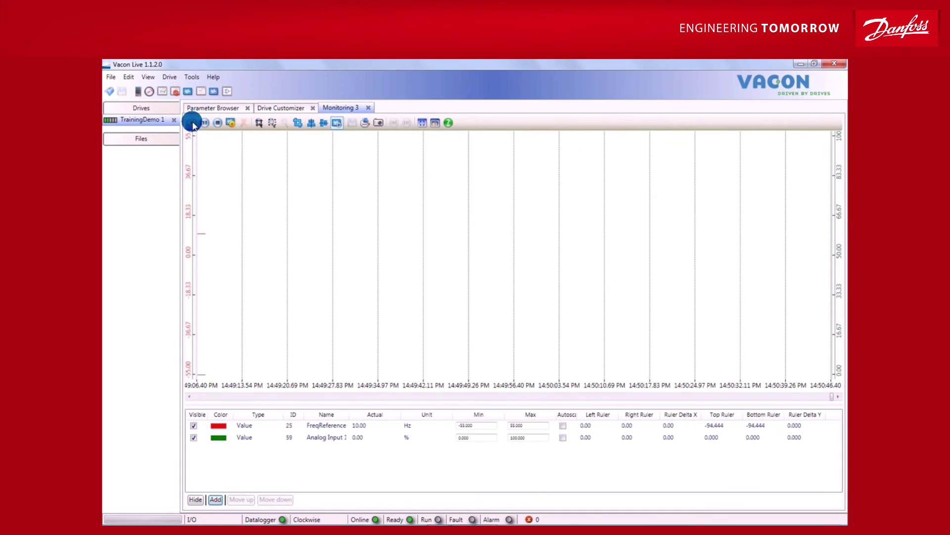
left_click(323, 122)
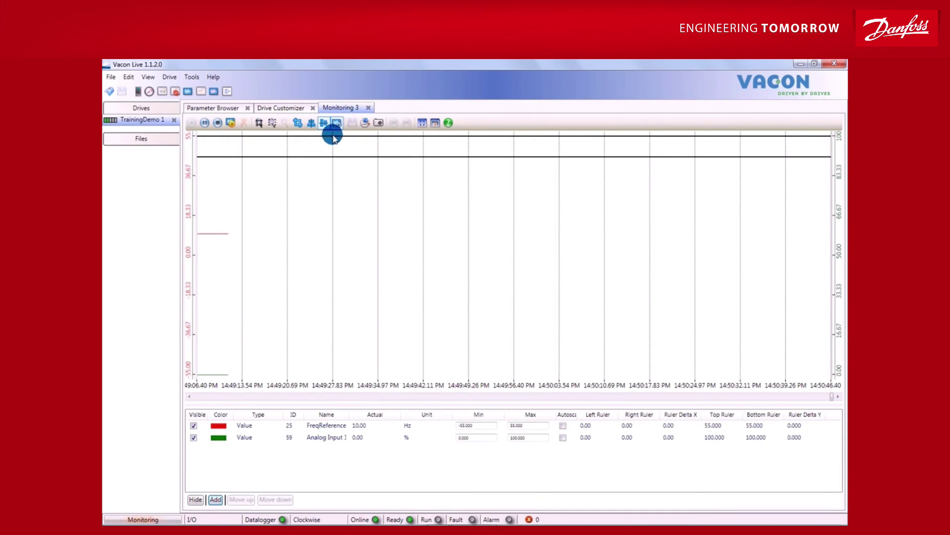
left_click_drag(333, 138, 331, 357)
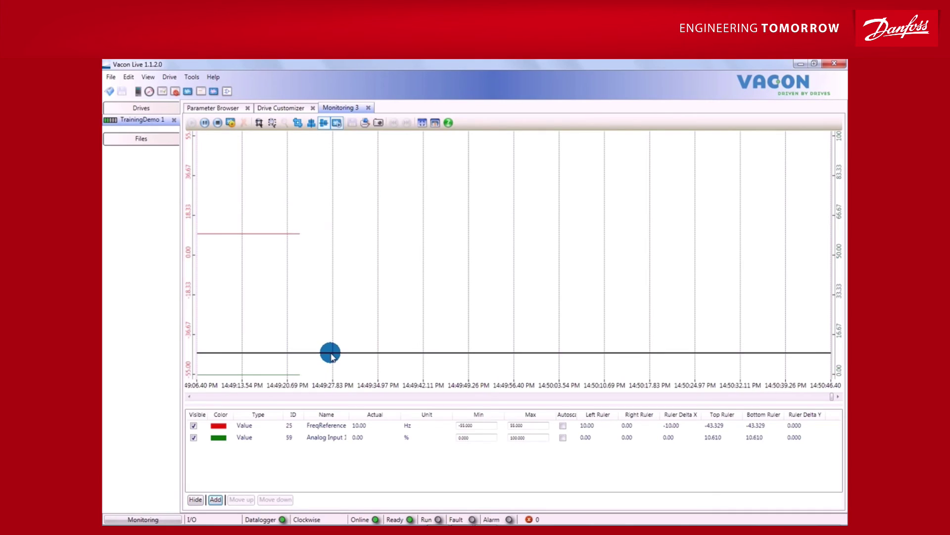